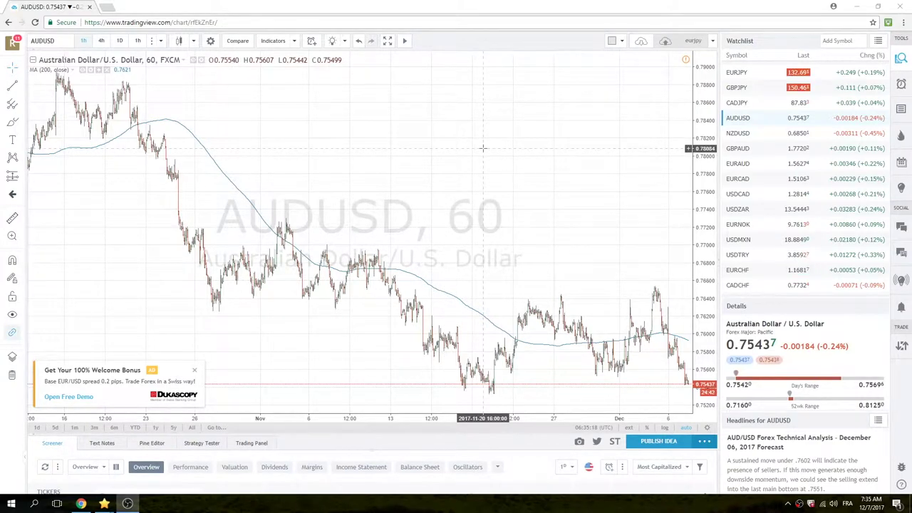
# Set the AUDUSD chart to the 240 (4-hour) interval and zoom in
pyautogui.write('240')
pyautogui.press('Return')
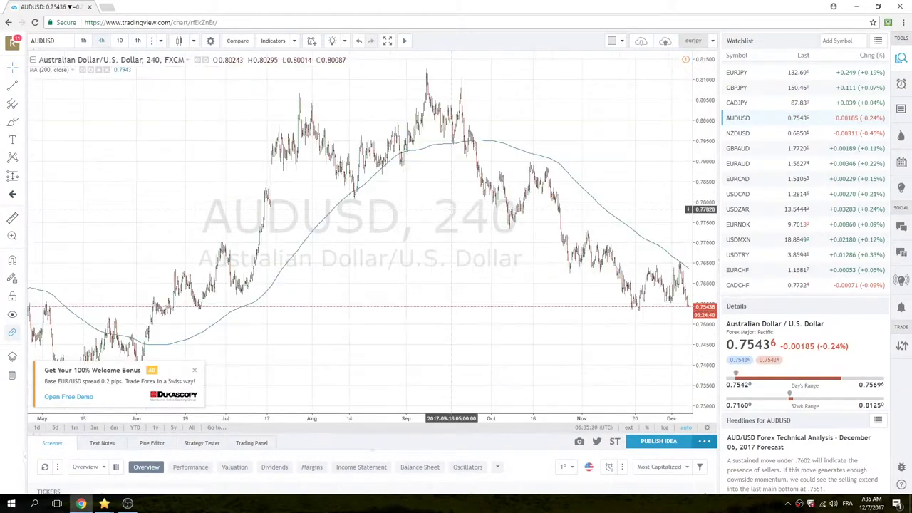
pyautogui.scroll(5, 451, 208)
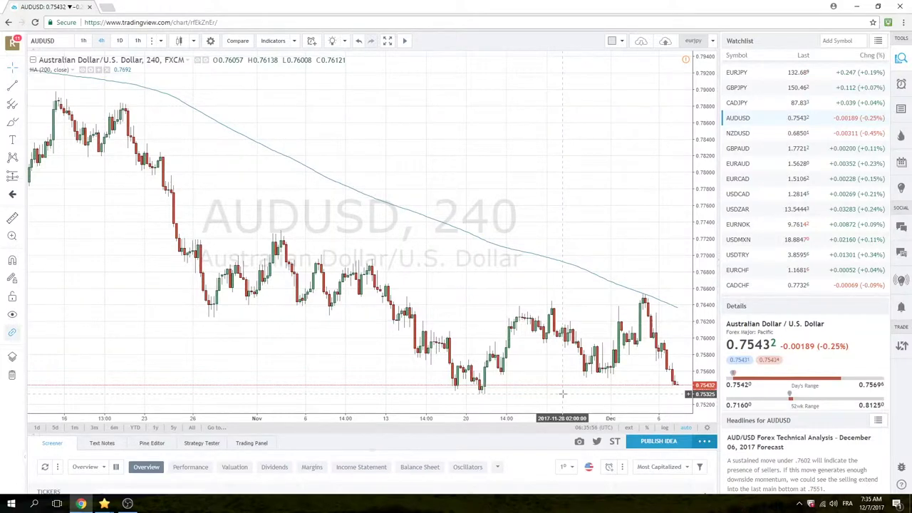
# Switch AUDUSD to daily candles and zoom in, then load the USDCAD chart
pyautogui.click(119, 41)
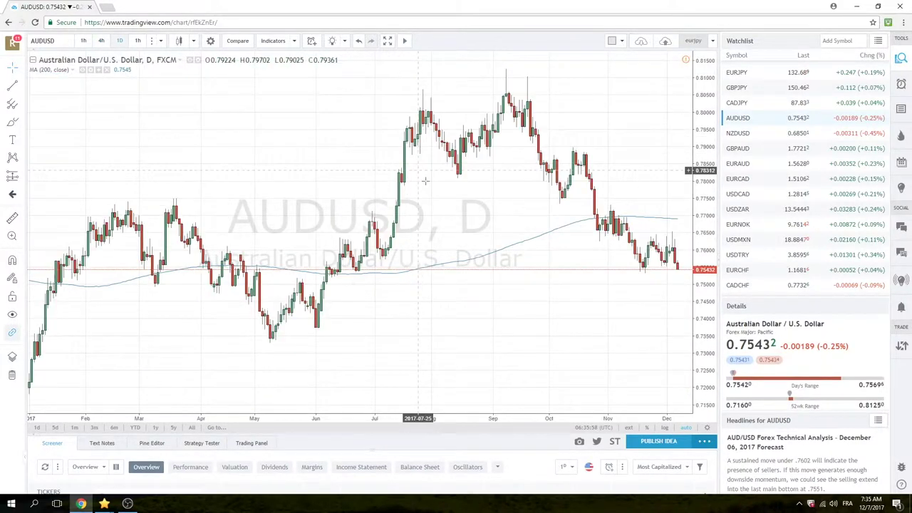
pyautogui.scroll(3, 427, 189)
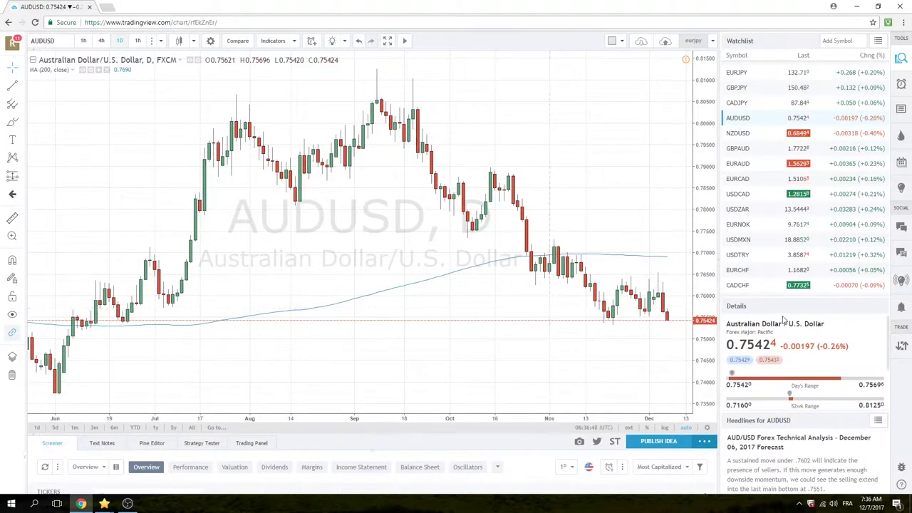
pyautogui.click(741, 194)
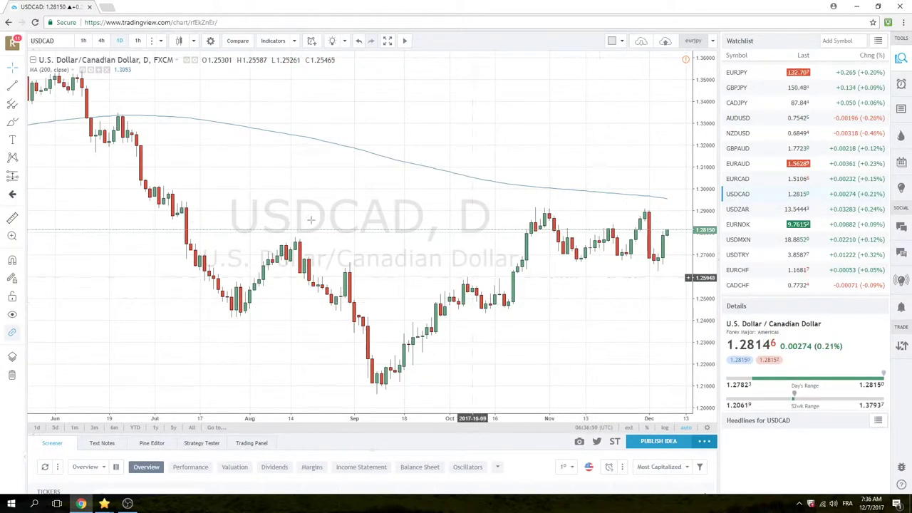
# Put USDCAD on the 1-hour timeframe and zoom out to view its 200 MA
pyautogui.click(84, 41)
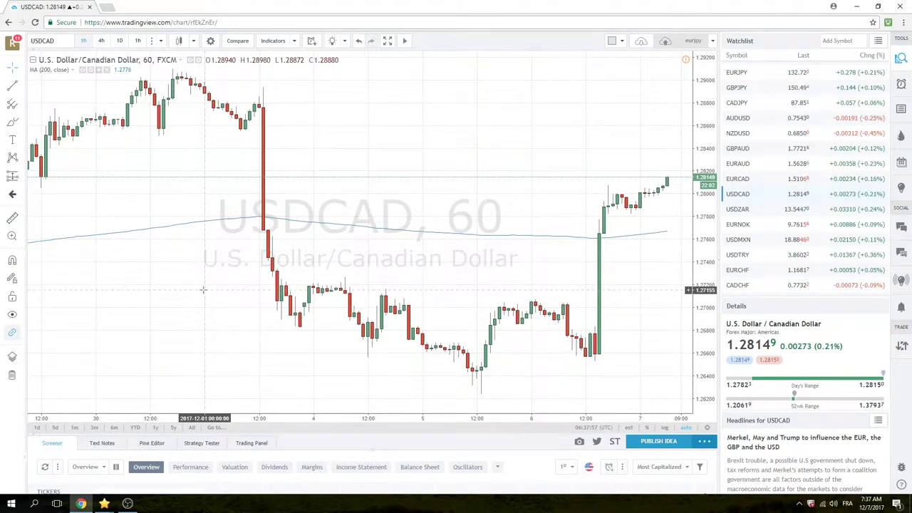
pyautogui.scroll(-3, 262, 273)
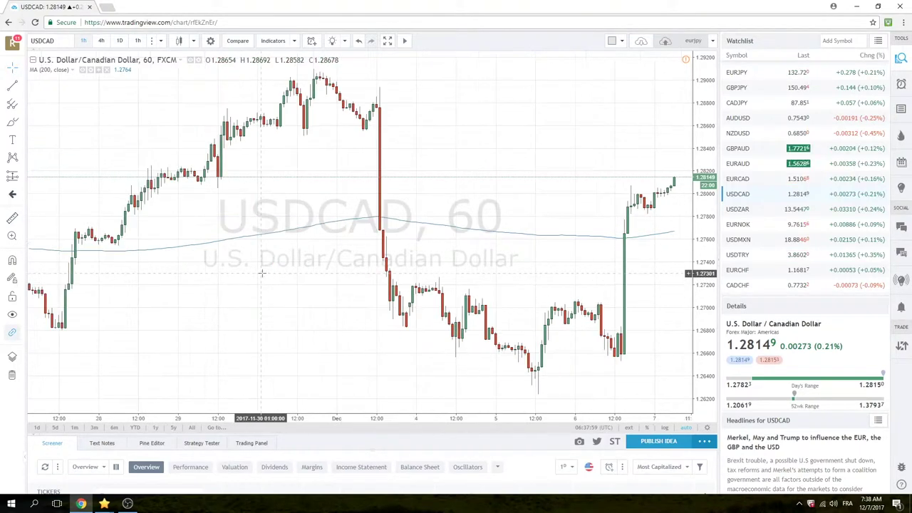
pyautogui.scroll(-2, 263, 273)
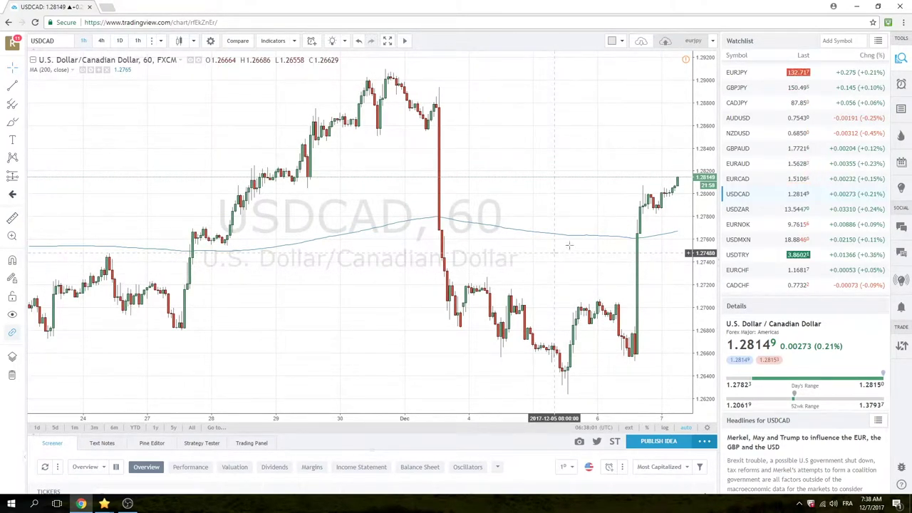
pyautogui.scroll(2, 761, 161)
pyautogui.scroll(3, 757, 151)
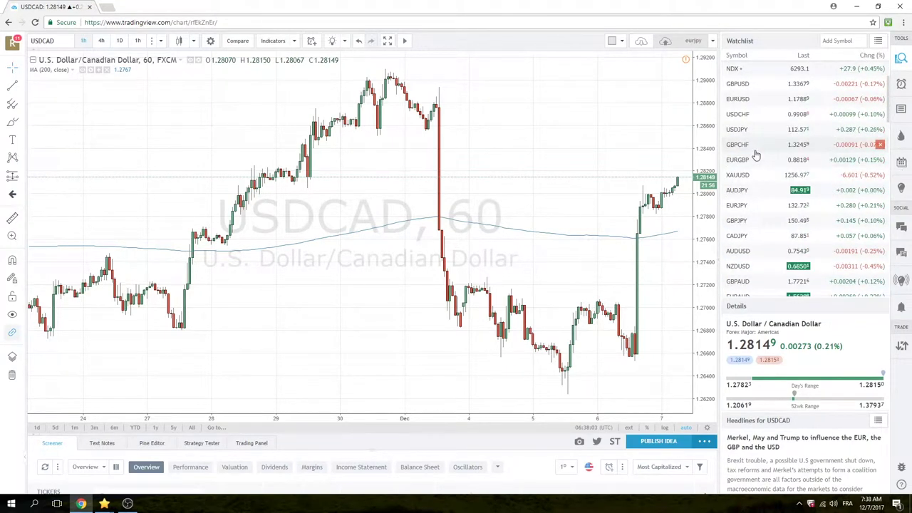
# Load the USDJPY 1-hour chart from the watchlist
pyautogui.click(748, 131)
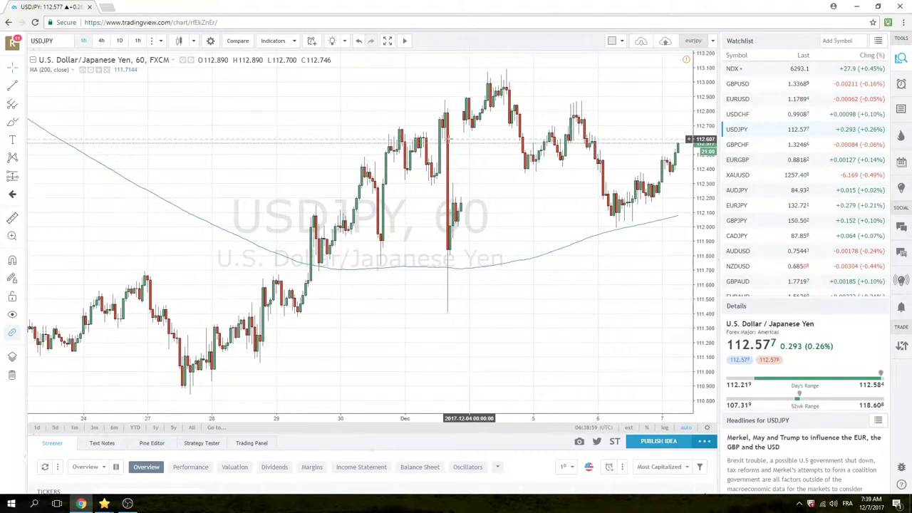
# Switch USDJPY to daily candles and zoom in around the 200 MA
pyautogui.click(119, 40)
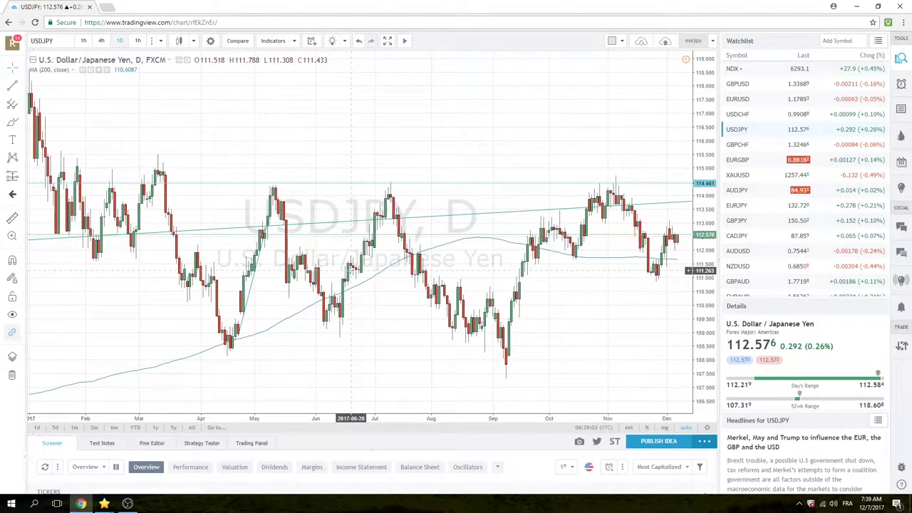
pyautogui.scroll(3, 399, 214)
pyautogui.scroll(2, 427, 178)
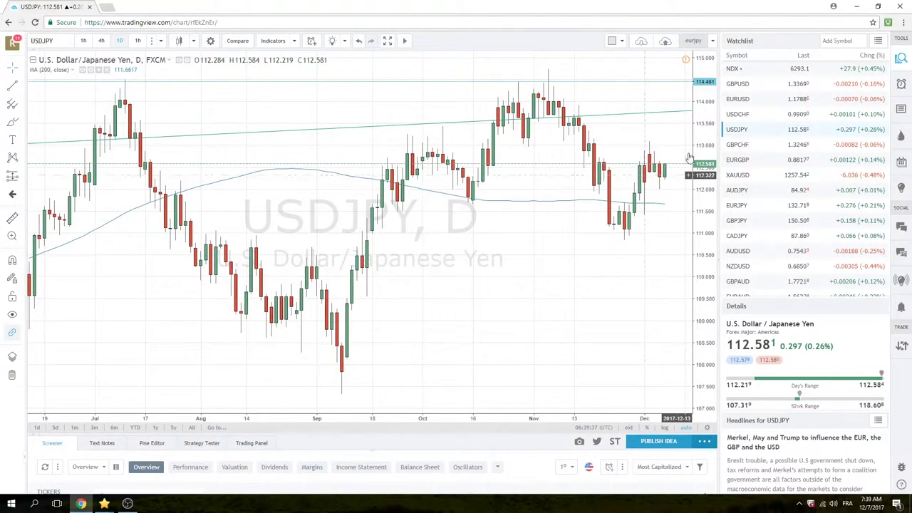
# Load USDCHF from the watchlist on the 1-hour interval
pyautogui.click(741, 114)
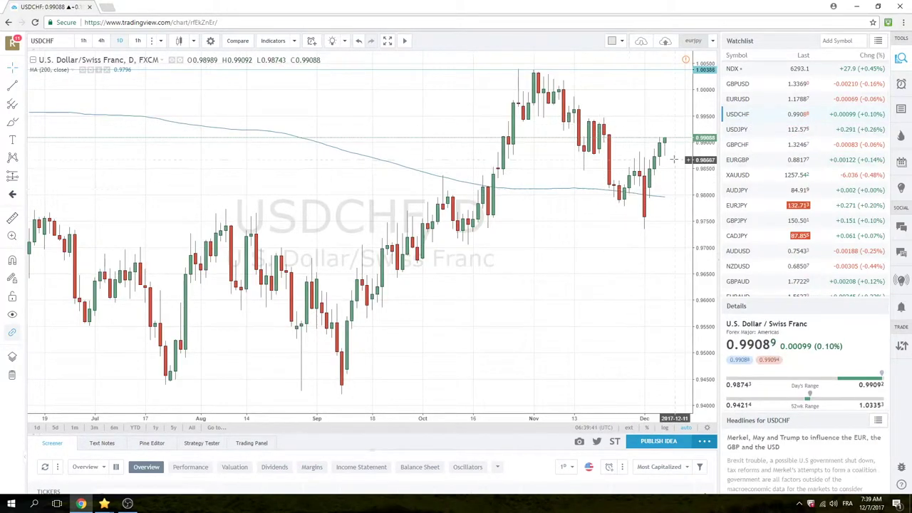
pyautogui.click(84, 40)
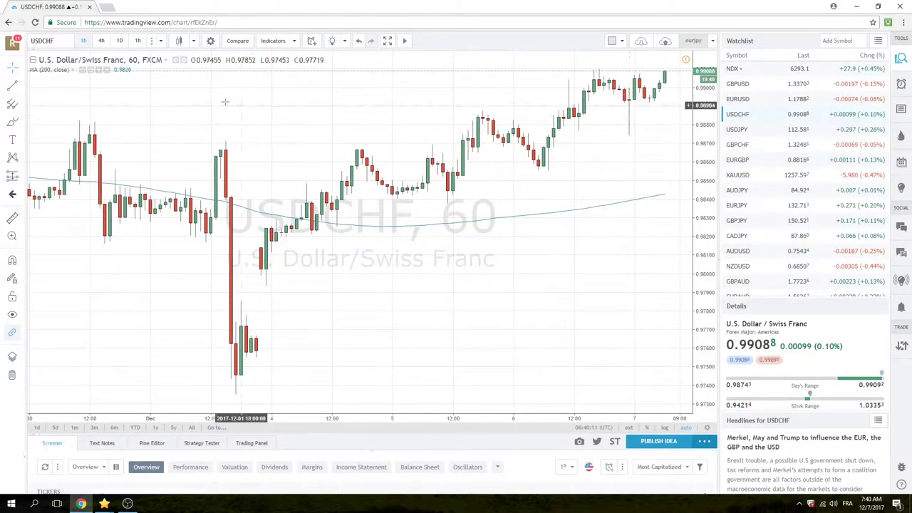
# Set the USDCHF chart to the 1D interval
pyautogui.click(121, 42)
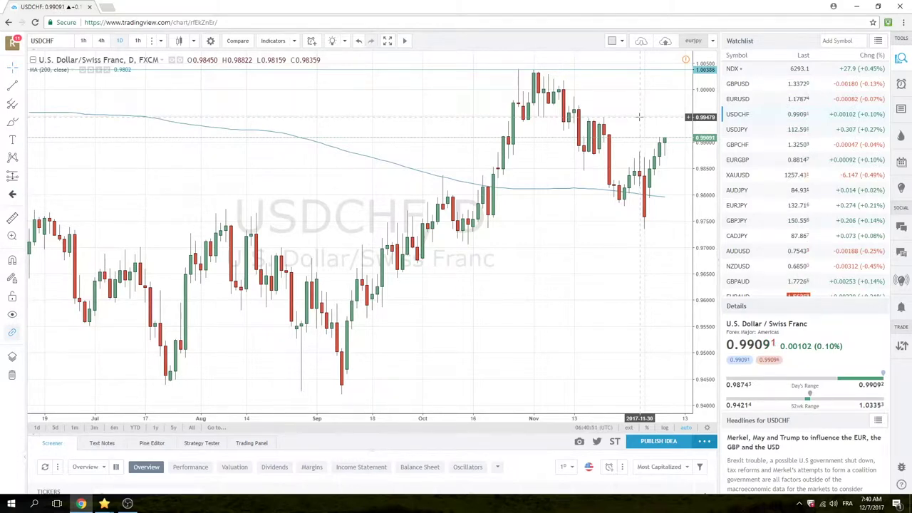
# Review the EURUSD daily trendline, then load the Gold (XAUUSD) chart
pyautogui.click(740, 100)
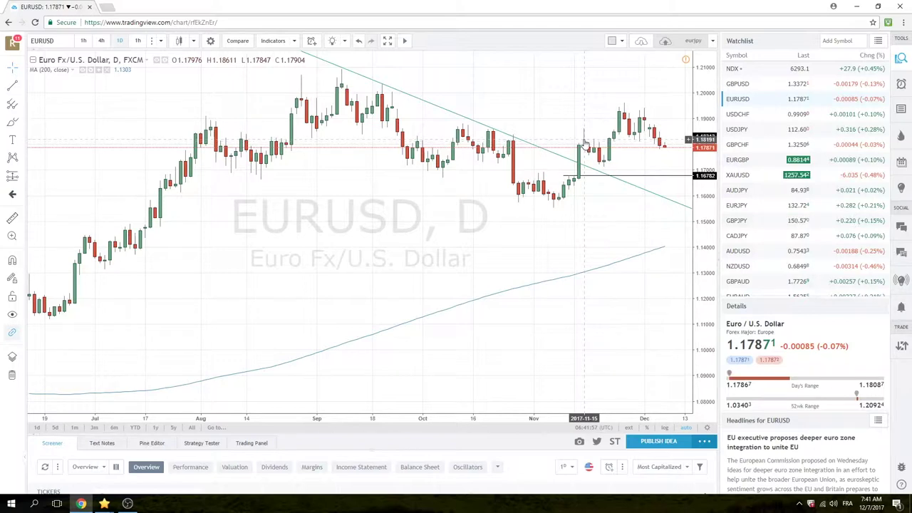
pyautogui.click(738, 175)
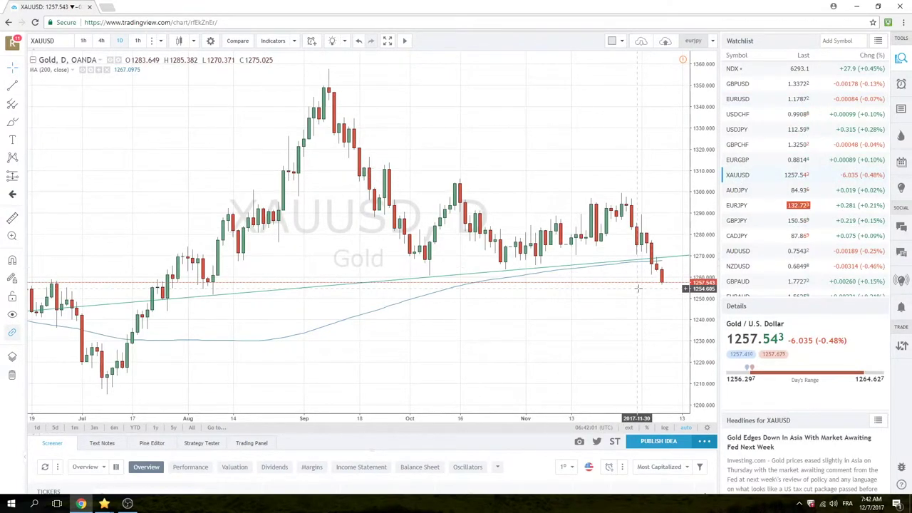
# Scroll the watchlist down and load the AUDUSD daily chart
pyautogui.scroll(-1, 776, 200)
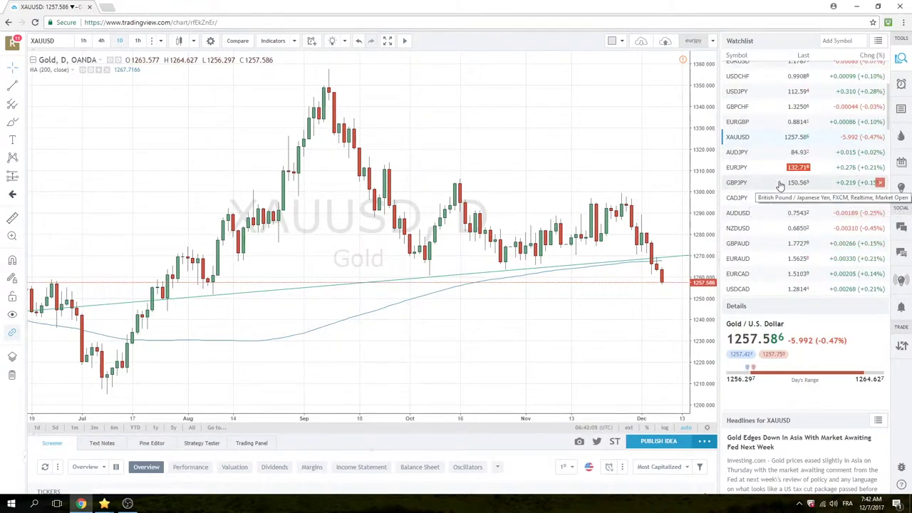
pyautogui.click(742, 214)
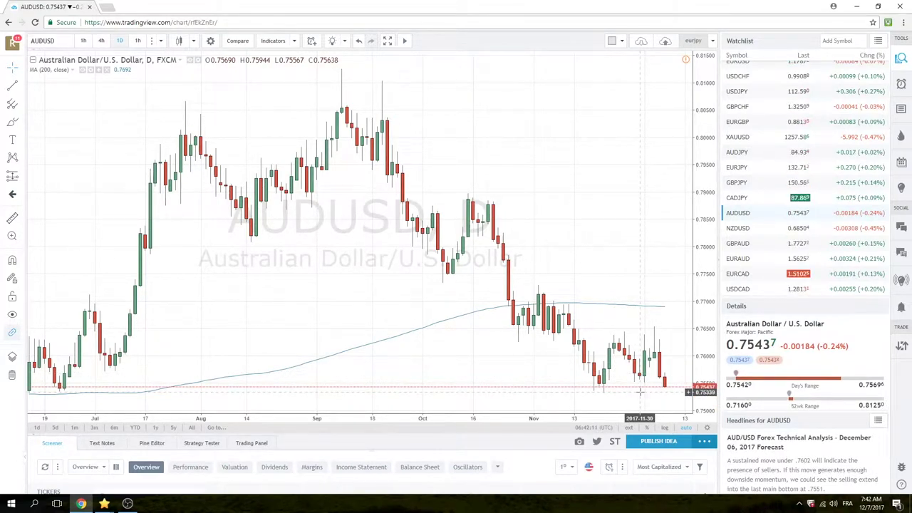
# Load GBPUSD from the top of the watchlist, then step down to EURGBP
pyautogui.scroll(2, 756, 164)
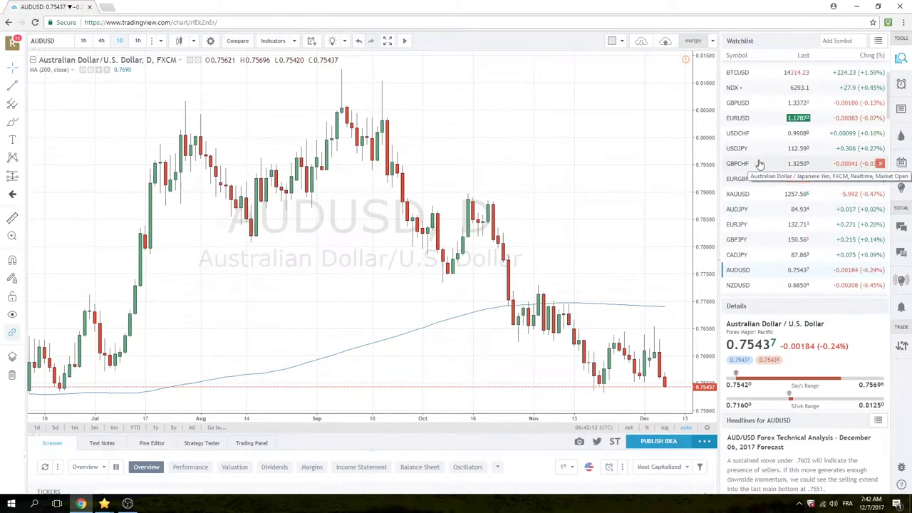
pyautogui.click(756, 103)
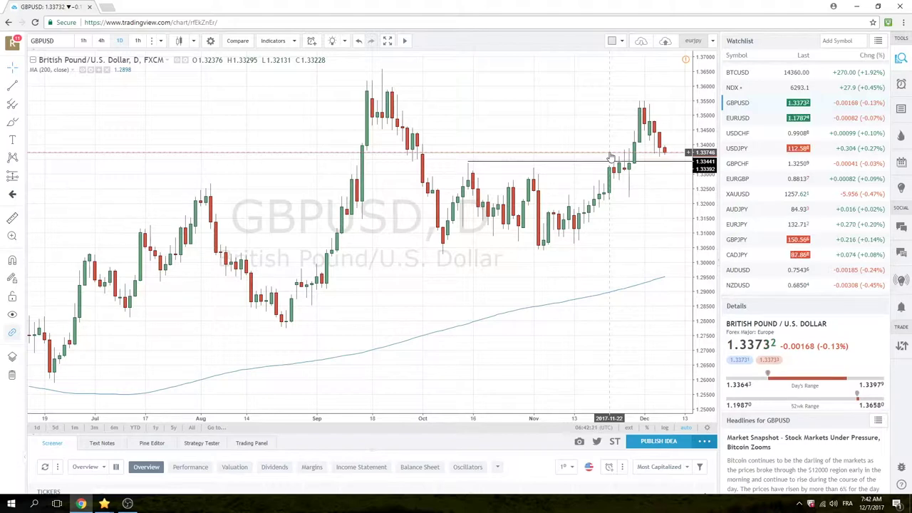
pyautogui.press('Down')
pyautogui.press('Down')
pyautogui.press('Down')
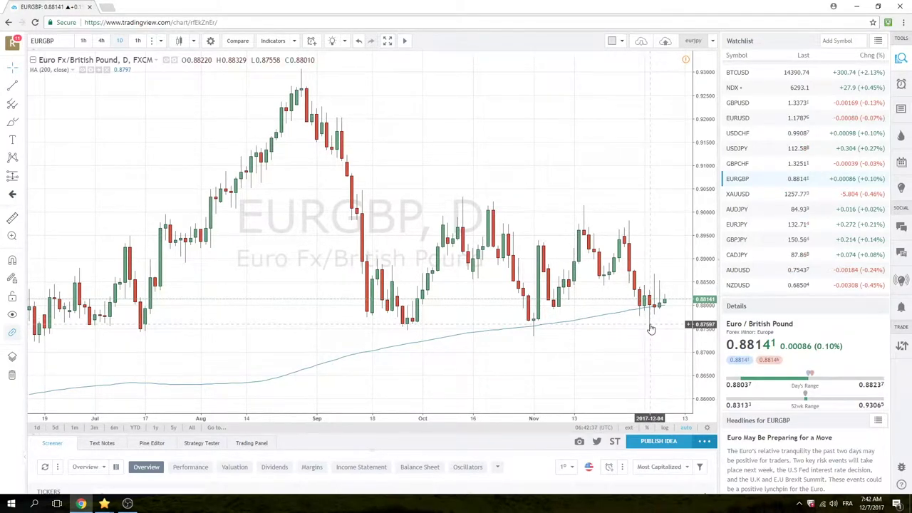
# Zoom the EURGBP daily chart out to show candles back to March, then return to GBPUSD
pyautogui.scroll(-2, 651, 327)
pyautogui.scroll(-2, 651, 326)
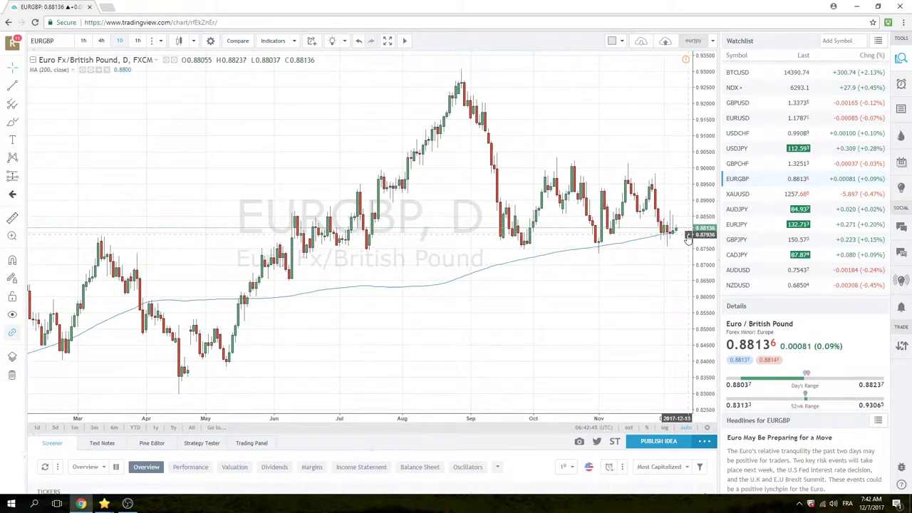
pyautogui.click(745, 102)
# Browse the remaining Watchlist symbols, then activate the chart's symbol box for a new ticker
pyautogui.scroll(-3, 760, 163)
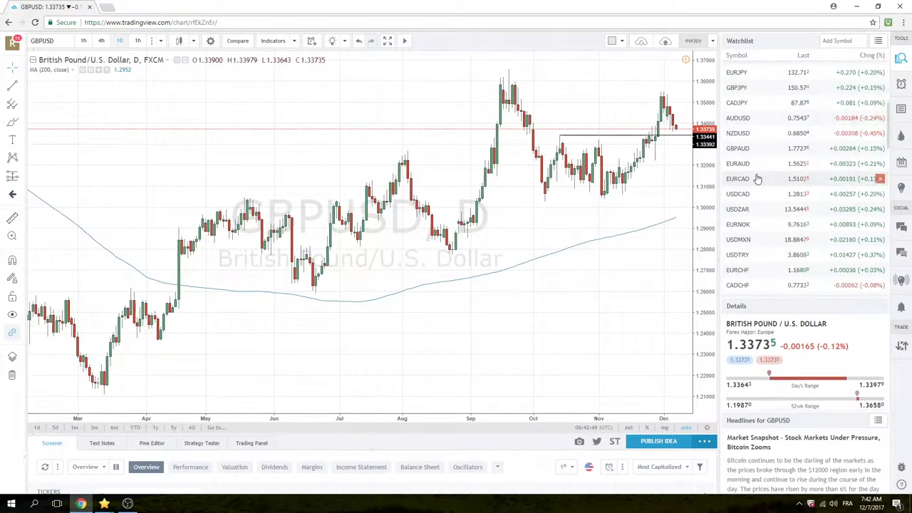
pyautogui.scroll(-3, 757, 178)
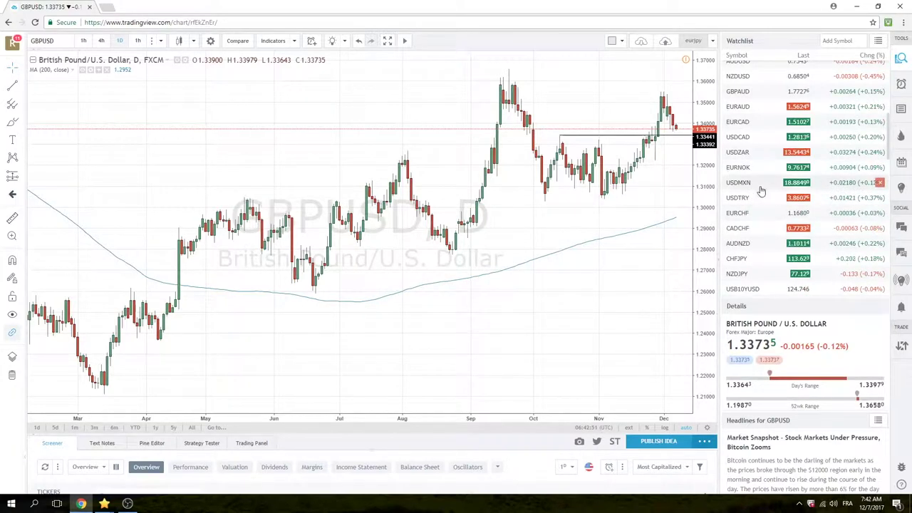
pyautogui.scroll(-2, 766, 182)
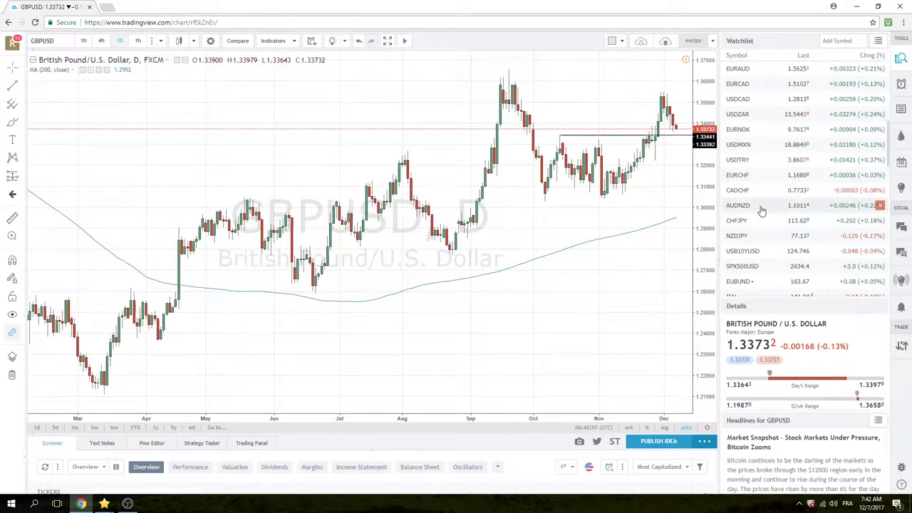
pyautogui.scroll(1, 770, 164)
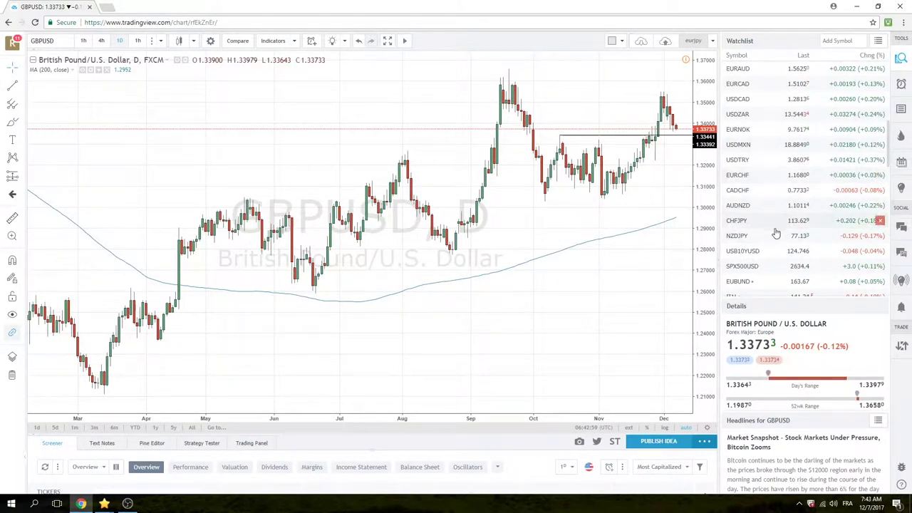
pyautogui.scroll(2, 772, 214)
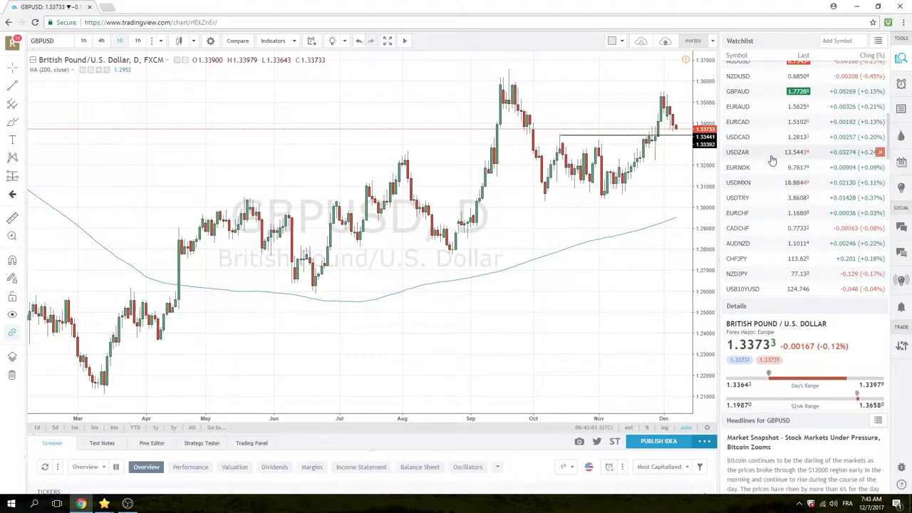
pyautogui.scroll(-2, 773, 167)
pyautogui.scroll(-3, 775, 182)
pyautogui.scroll(2, 775, 184)
pyautogui.scroll(3, 775, 183)
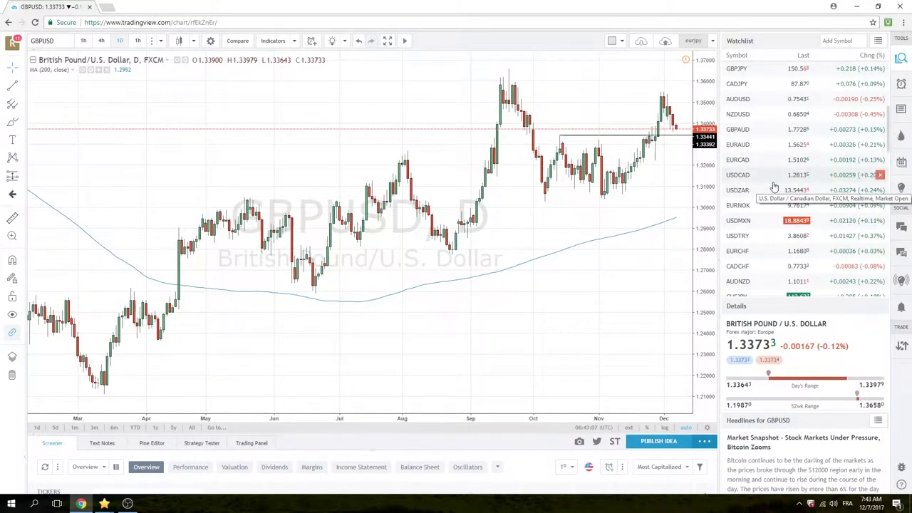
pyautogui.scroll(2, 747, 242)
pyautogui.scroll(-1, 770, 228)
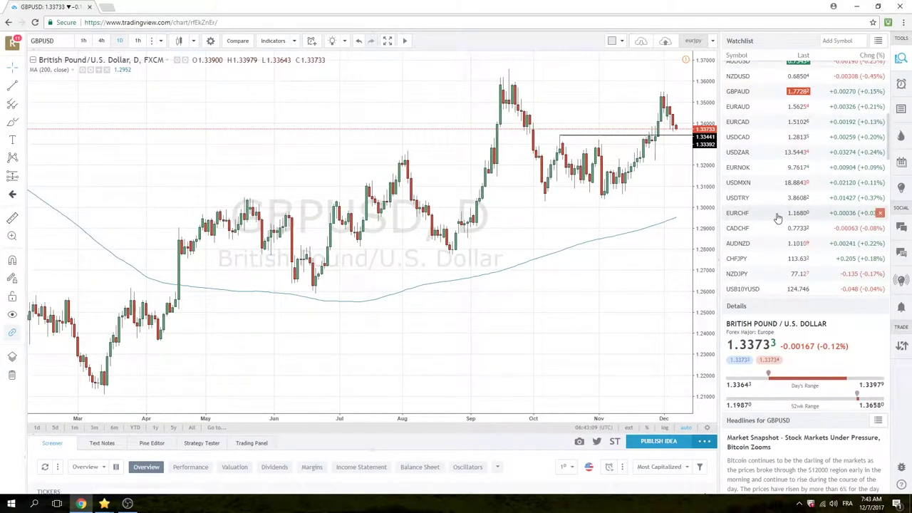
pyautogui.click(57, 40)
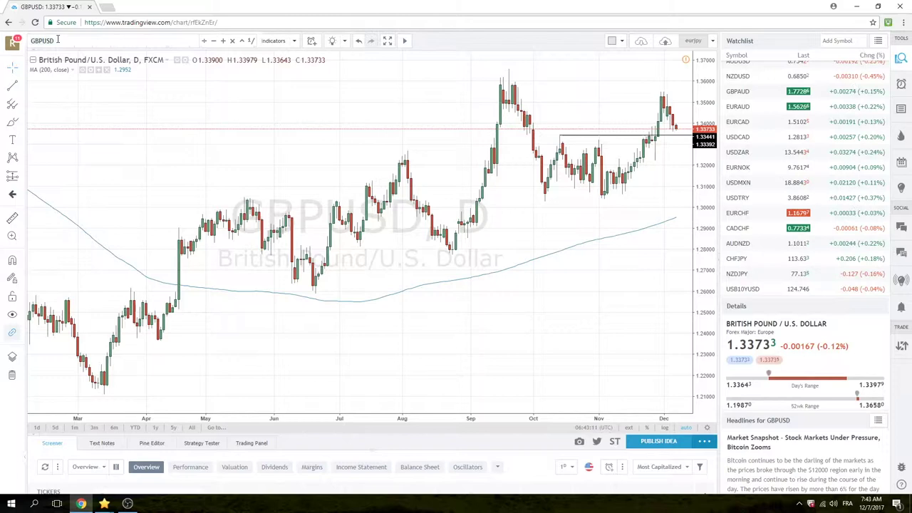
# Load the GBPCHF daily chart and zoom out to about a year of candles
pyautogui.write('GBPCHF')
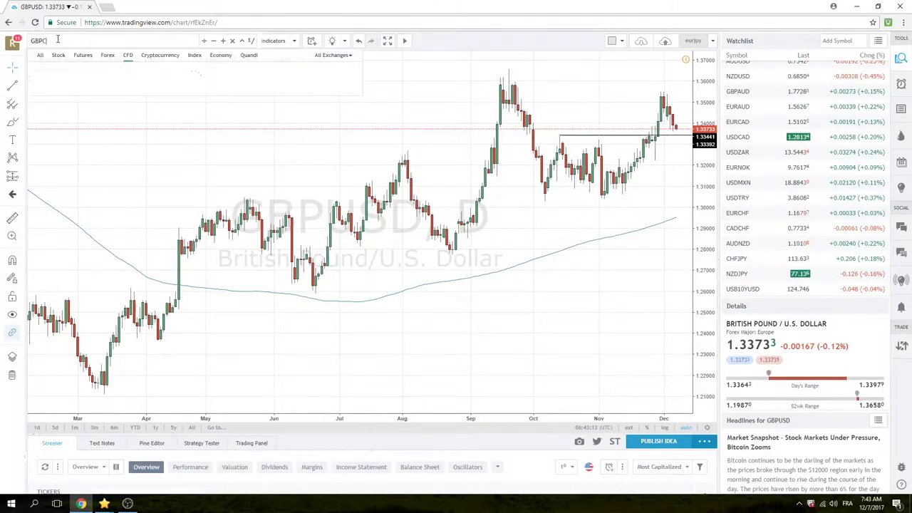
pyautogui.press('Return')
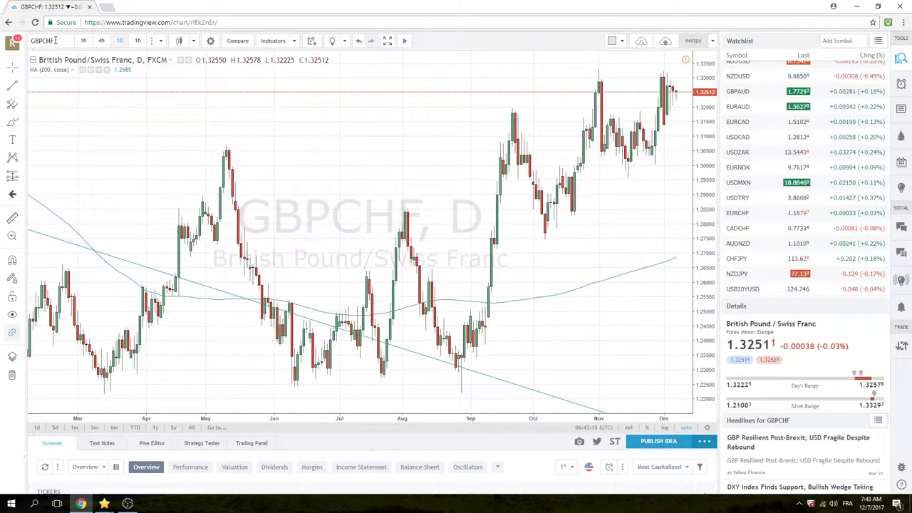
pyautogui.scroll(-2, 381, 232)
pyautogui.scroll(-3, 378, 233)
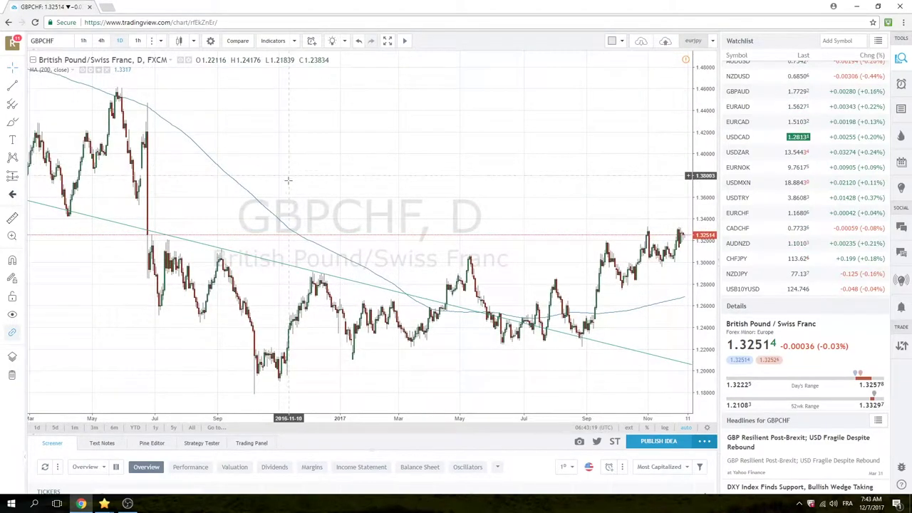
pyautogui.scroll(2, 286, 163)
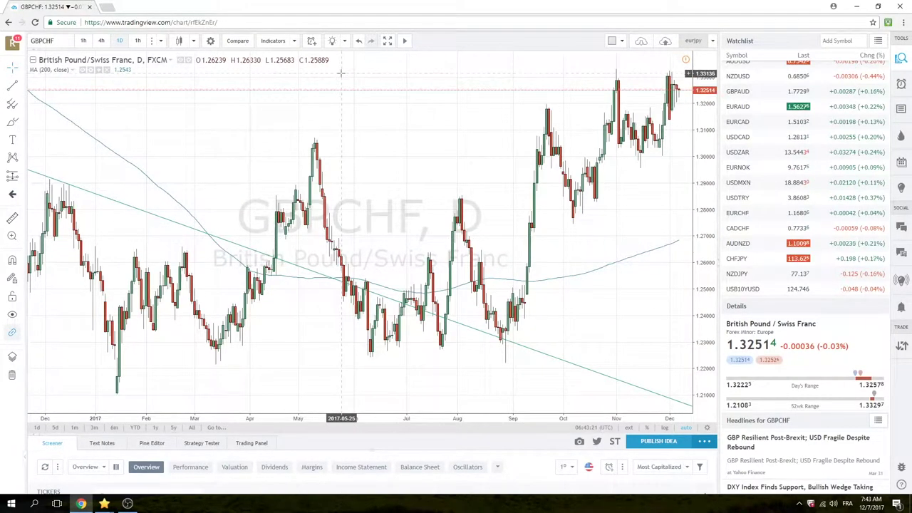